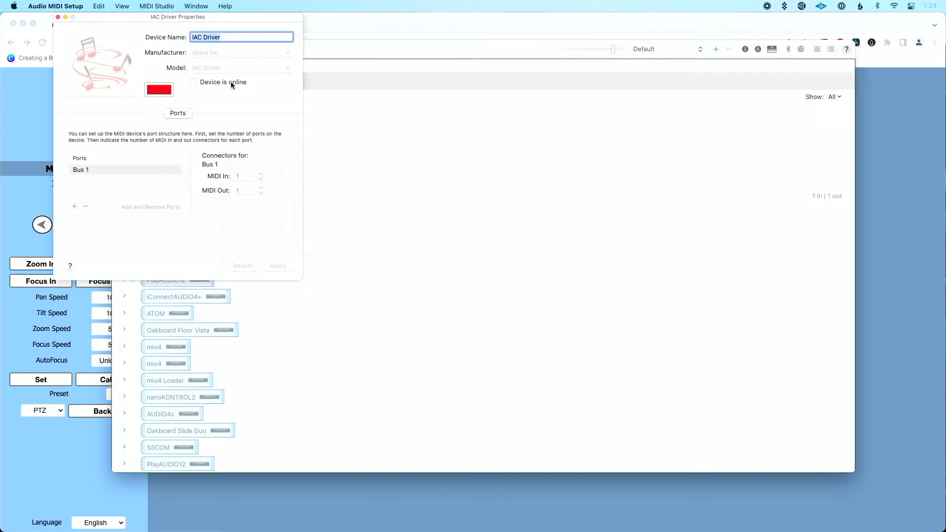
Bring the IAC Driver online, apply the change with Bus 1 selected, and close the driver properties and MIDI Studio.
{"action": "left_click", "coordinate": [194, 82]}
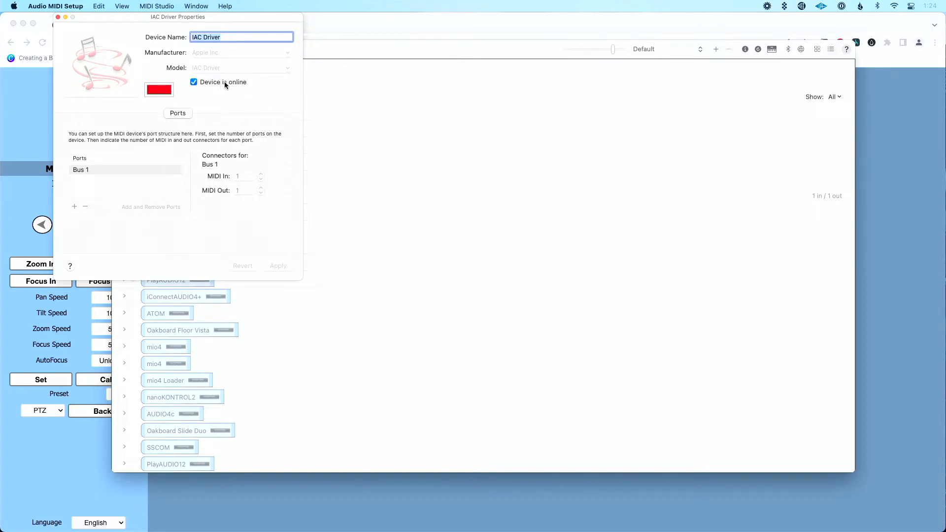
{"action": "left_click", "coordinate": [97, 171]}
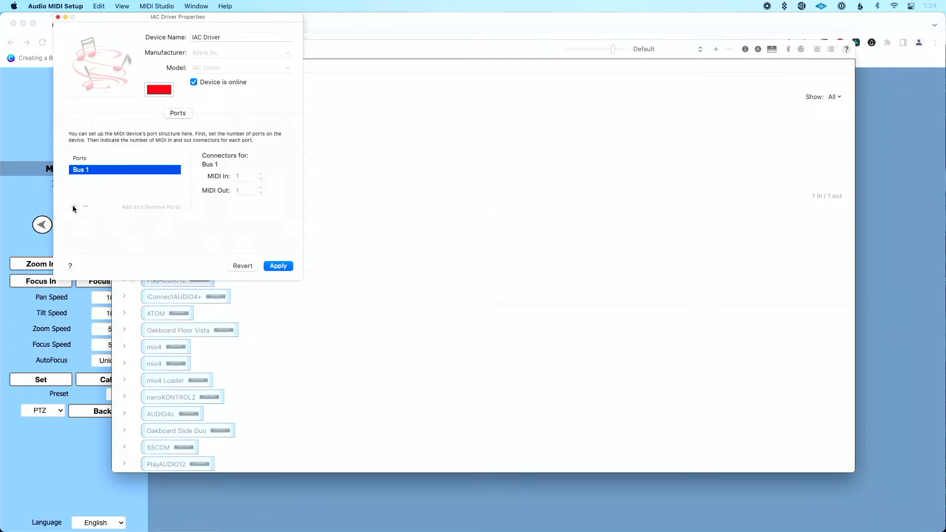
{"action": "left_click", "coordinate": [278, 266]}
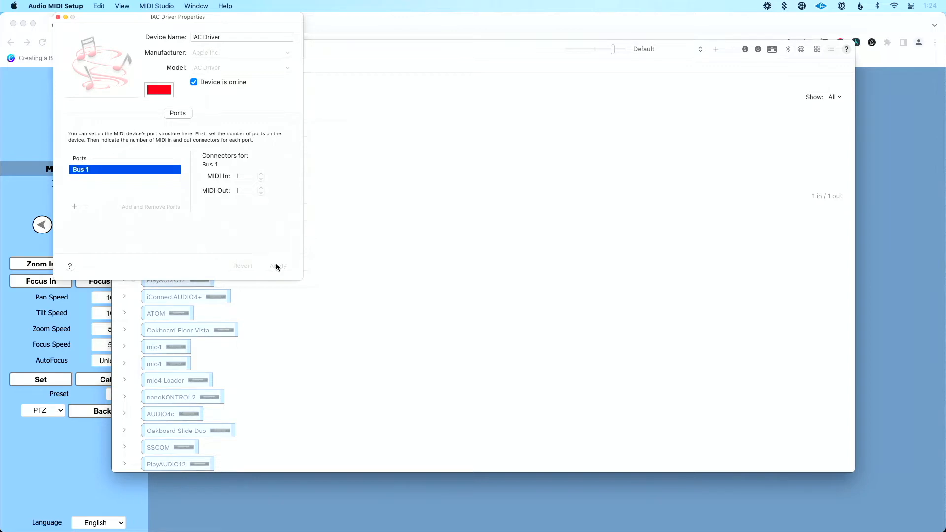
{"action": "left_click", "coordinate": [58, 17]}
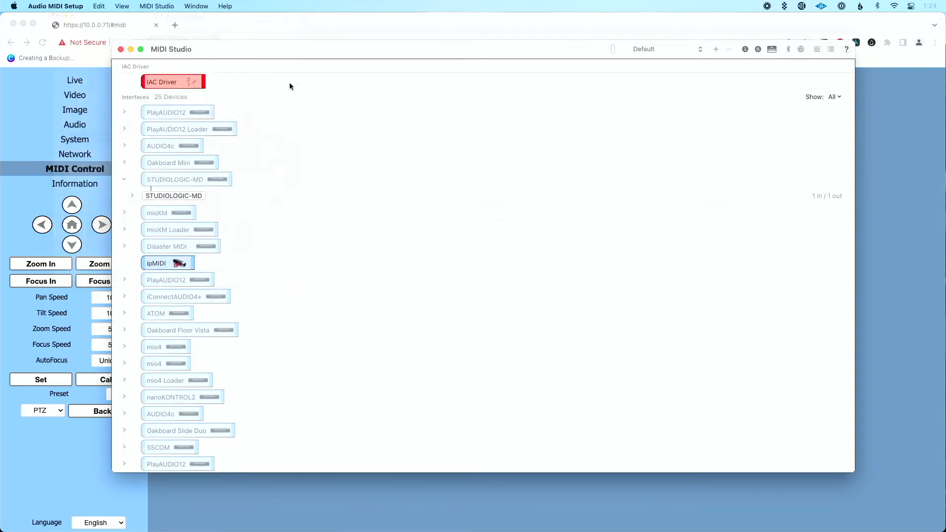
{"action": "left_click", "coordinate": [121, 50]}
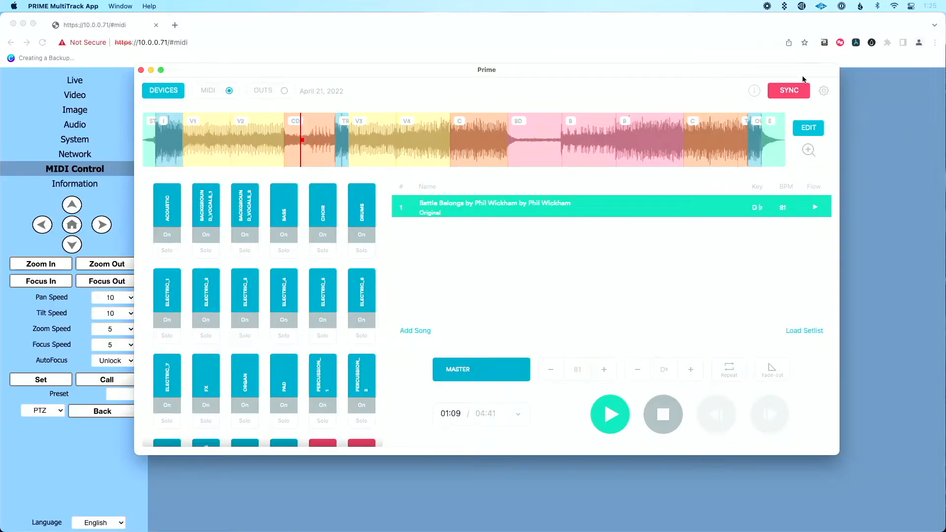
Configure the Midi Cues Connections option in Prime's app settings and close the settings.
{"action": "left_click", "coordinate": [825, 90]}
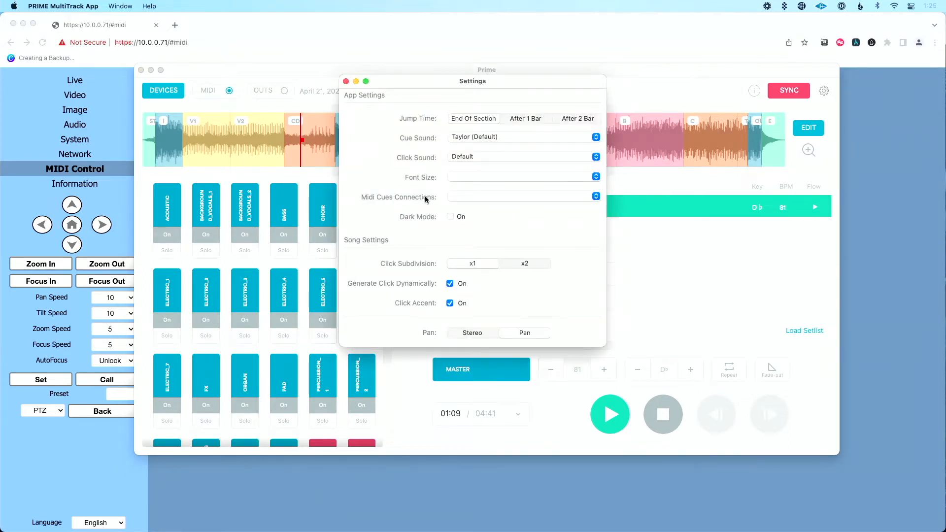
{"action": "left_click", "coordinate": [469, 197]}
{"action": "left_click", "coordinate": [346, 82]}
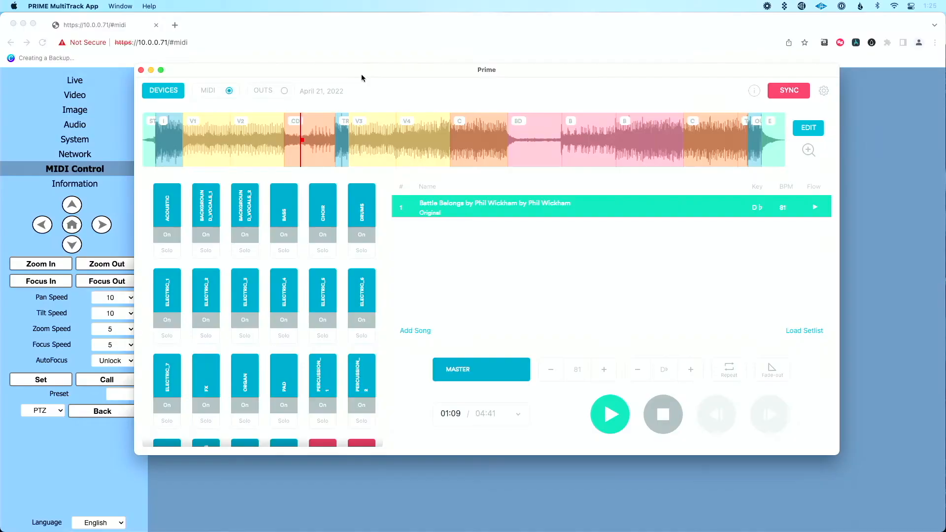
Switch to Chrome, reload the PTZOptics MIDI Control page, and set the MIDI controller to IAC Driver Bus 1.
{"action": "left_click", "coordinate": [254, 481]}
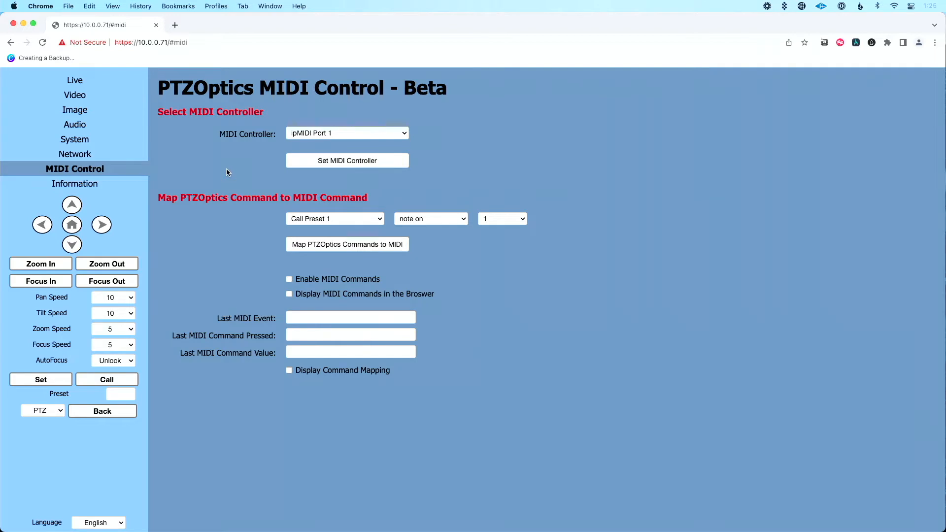
{"action": "key", "text": "super+r"}
{"action": "left_click", "coordinate": [334, 134]}
{"action": "left_click", "coordinate": [343, 145]}
{"action": "left_click", "coordinate": [342, 164]}
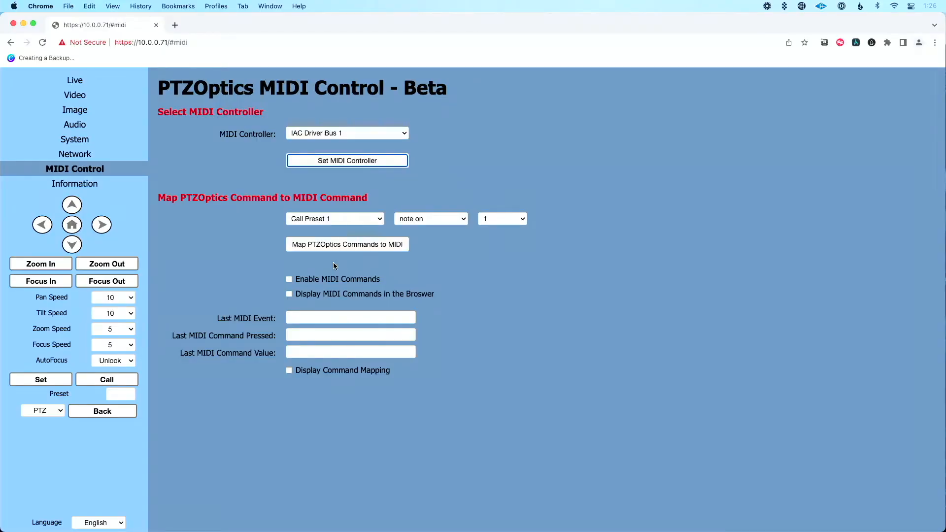
Enable MIDI commands for the camera, display the command mapping, and review the preset call notes.
{"action": "left_click", "coordinate": [289, 279]}
{"action": "left_click", "coordinate": [299, 370]}
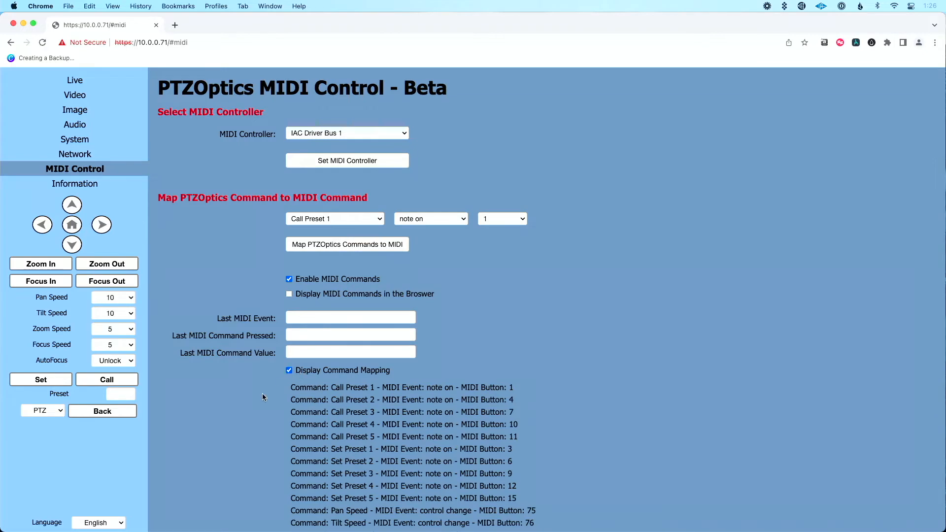
{"action": "scroll", "coordinate": [262, 394], "scroll_direction": "down", "scroll_amount": 2}
{"action": "scroll", "coordinate": [262, 397], "scroll_direction": "down", "scroll_amount": 5}
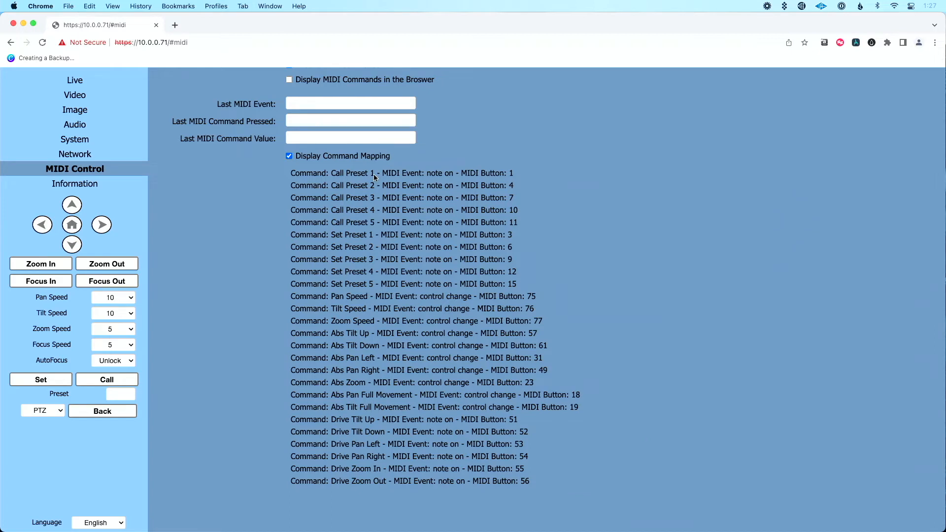
{"action": "scroll", "coordinate": [374, 173], "scroll_direction": "up", "scroll_amount": 1}
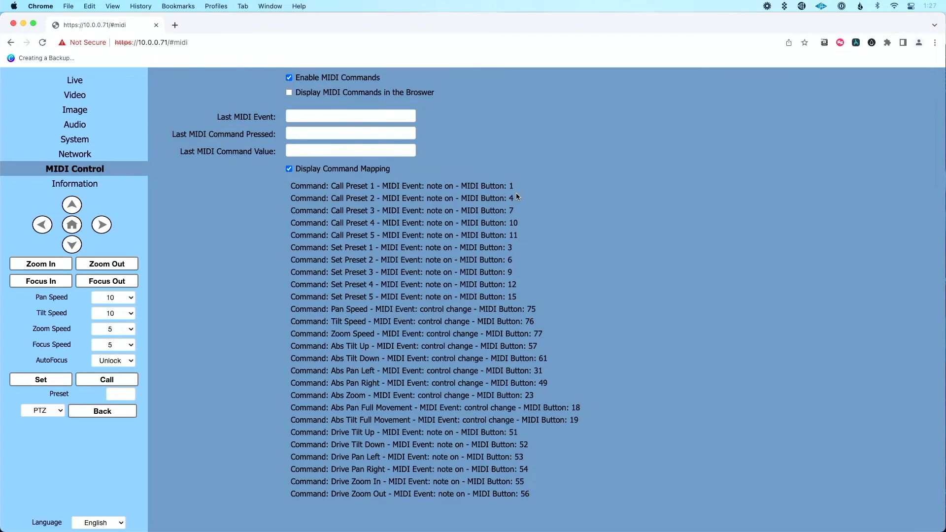
Switch to Prime and save a MIDI cue at about 00:07 in the intro, with Note On and note 1 (C#-2).
{"action": "key", "text": "super+Tab"}
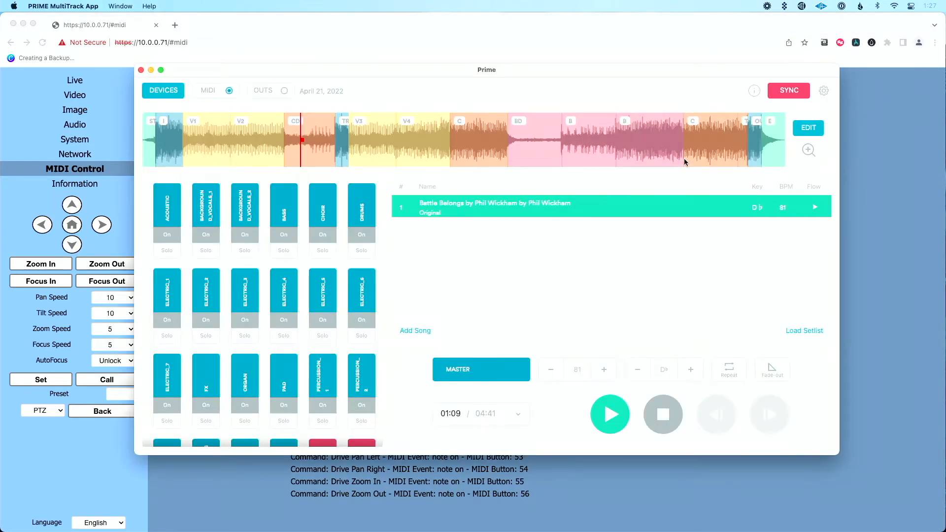
{"action": "left_click", "coordinate": [805, 129]}
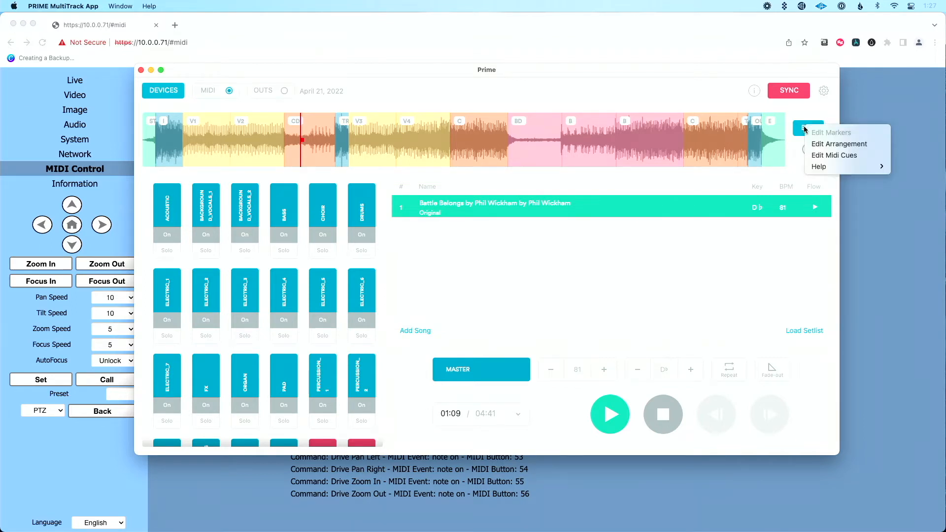
{"action": "left_click", "coordinate": [836, 156]}
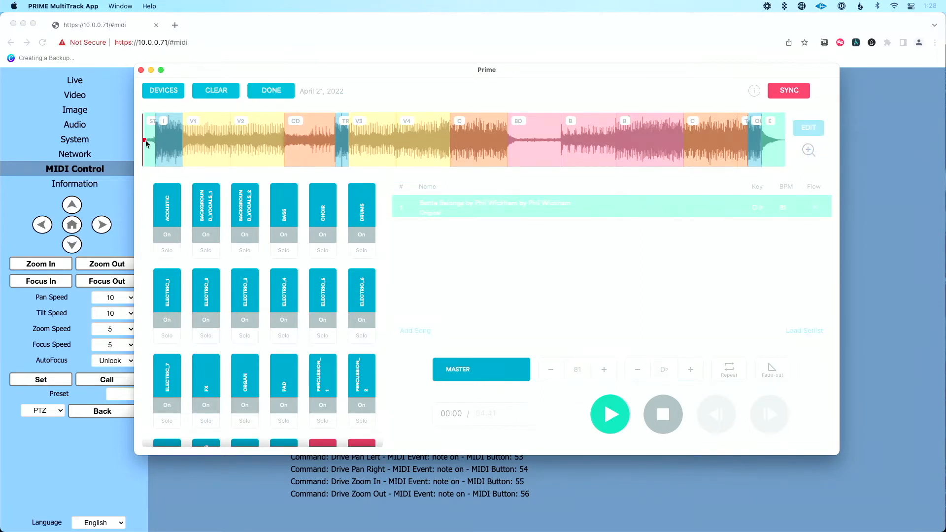
{"action": "left_click_drag", "start_coordinate": [144, 140], "coordinate": [158, 142]}
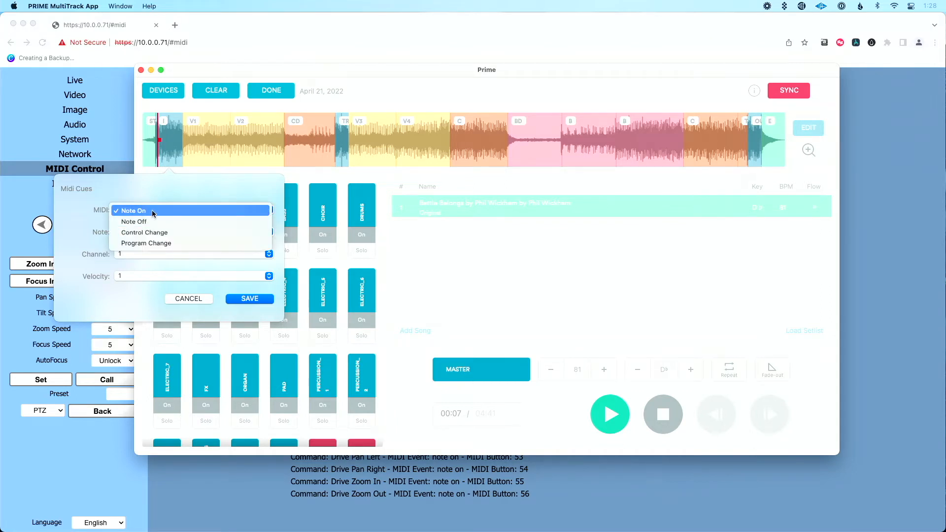
{"action": "left_click", "coordinate": [159, 211]}
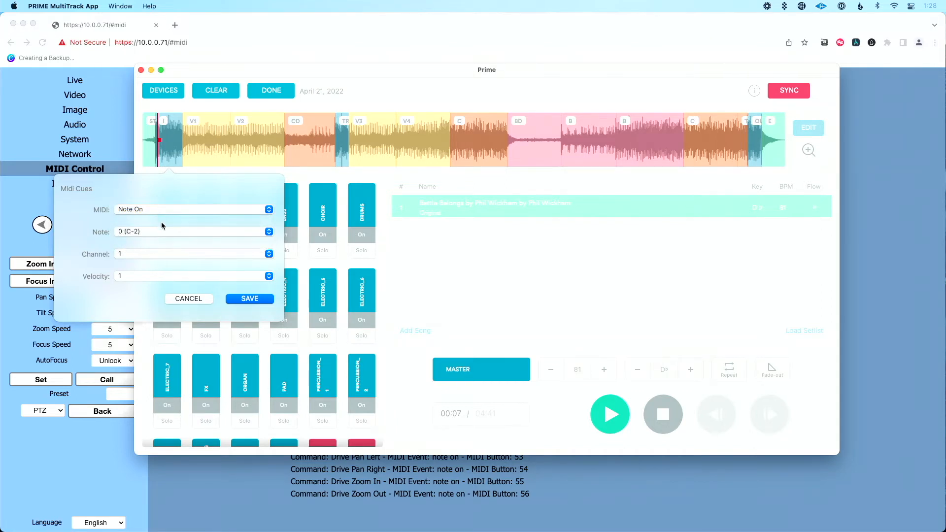
{"action": "left_click", "coordinate": [162, 229]}
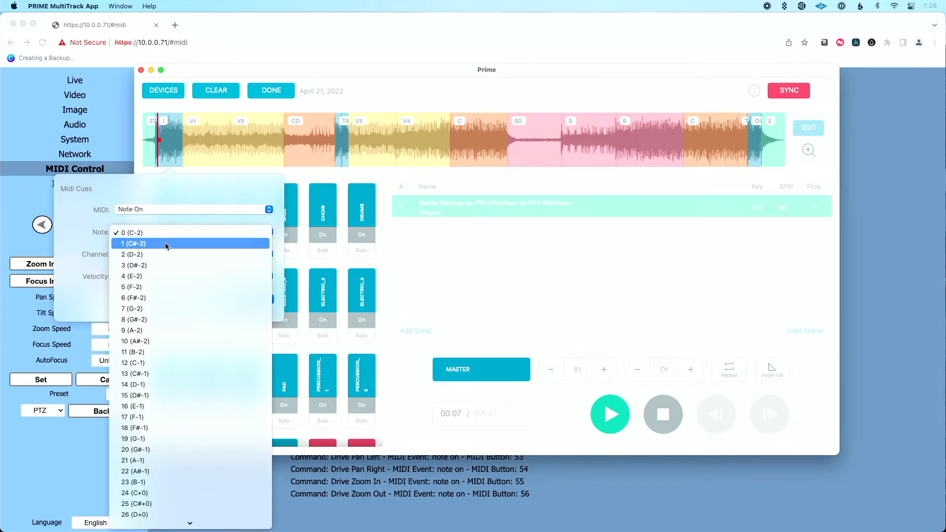
{"action": "left_click", "coordinate": [164, 243]}
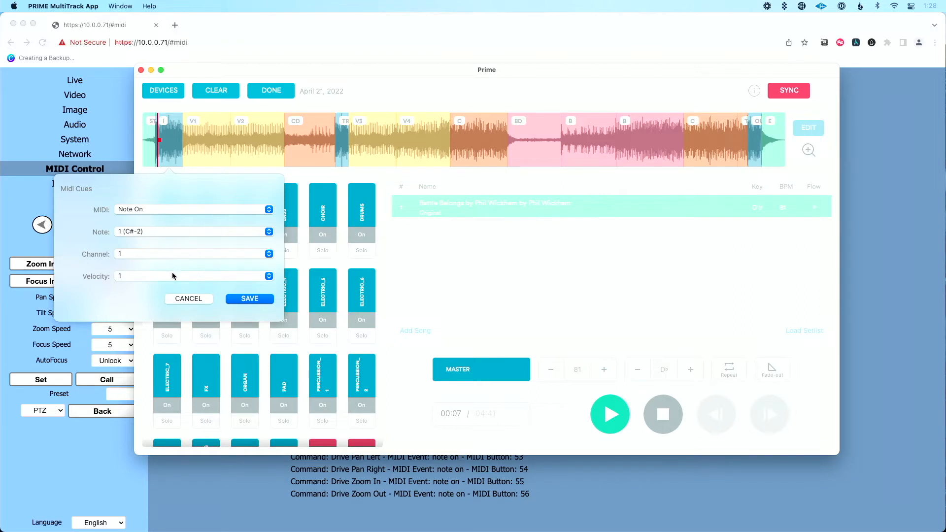
{"action": "left_click", "coordinate": [260, 301]}
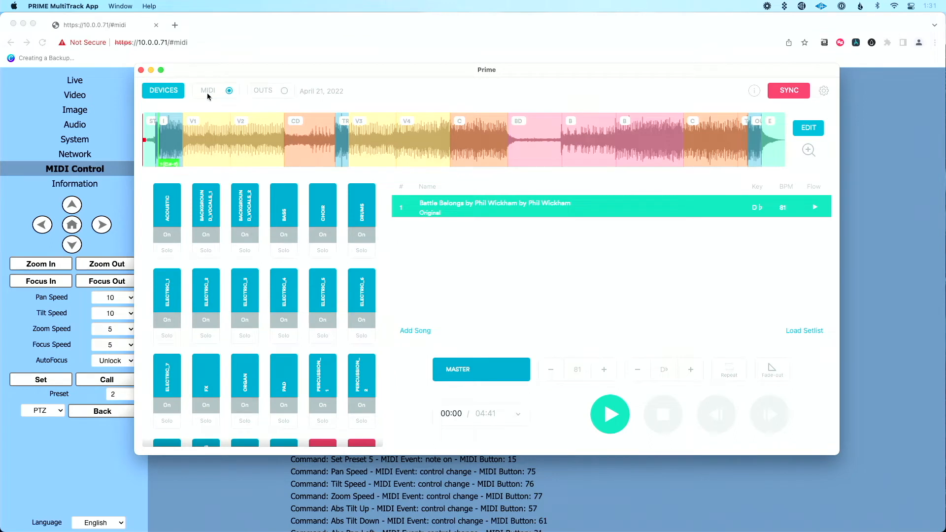
Erase all of Prime's existing MIDI mapping and leave MIDI mapping mode.
{"action": "left_click", "coordinate": [207, 92]}
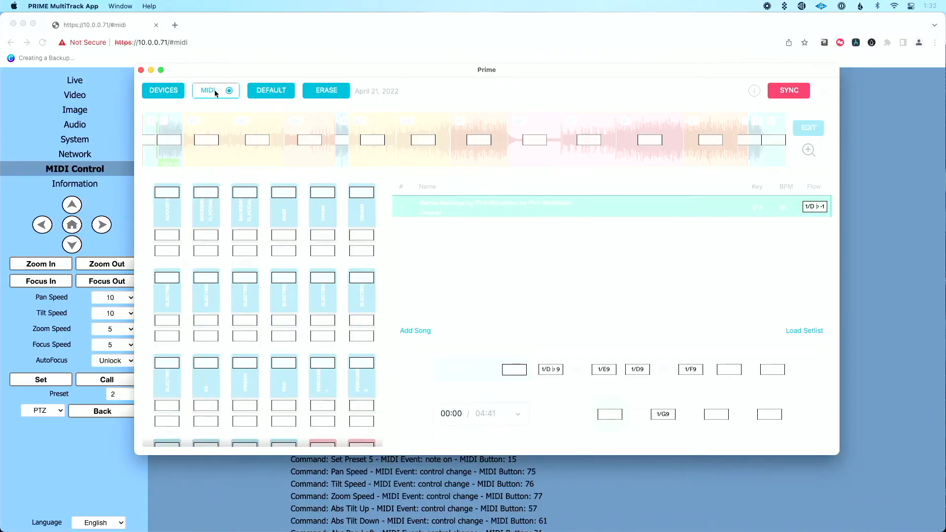
{"action": "left_click", "coordinate": [334, 93]}
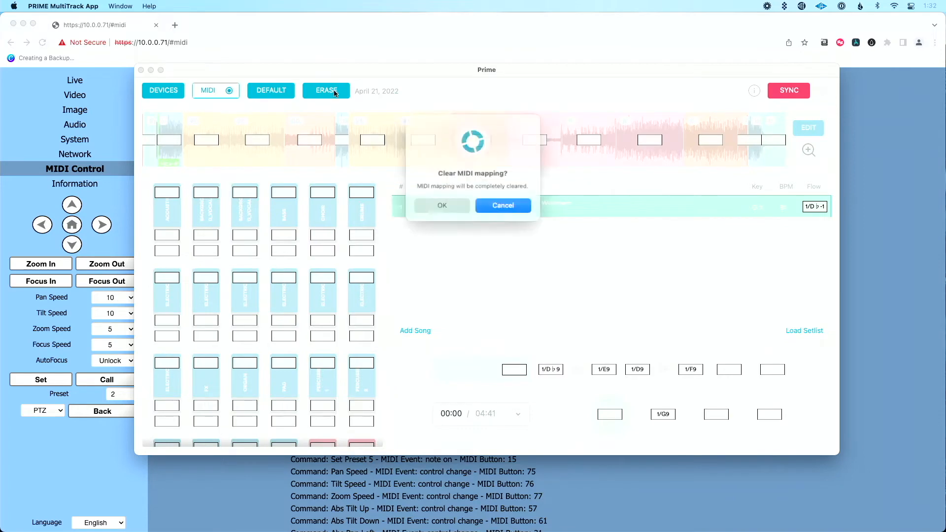
{"action": "left_click", "coordinate": [453, 202]}
{"action": "left_click", "coordinate": [493, 298]}
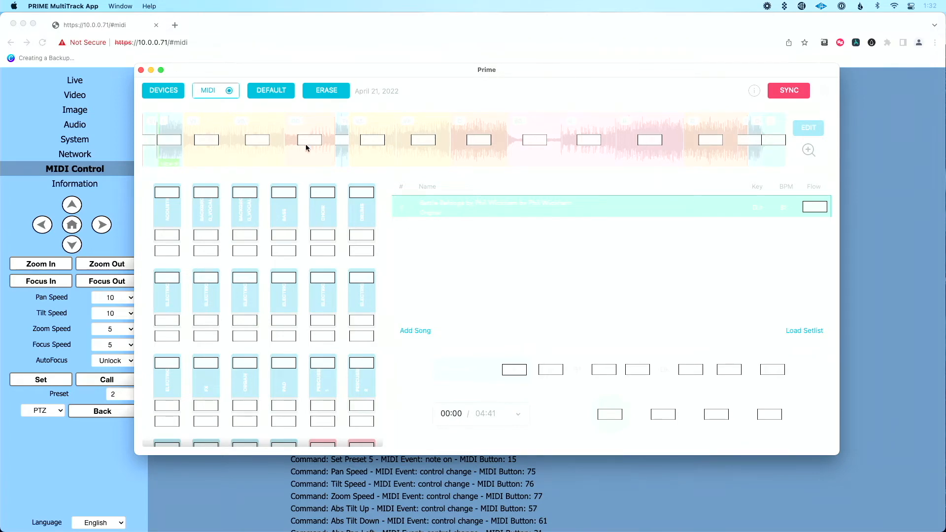
{"action": "left_click", "coordinate": [217, 91]}
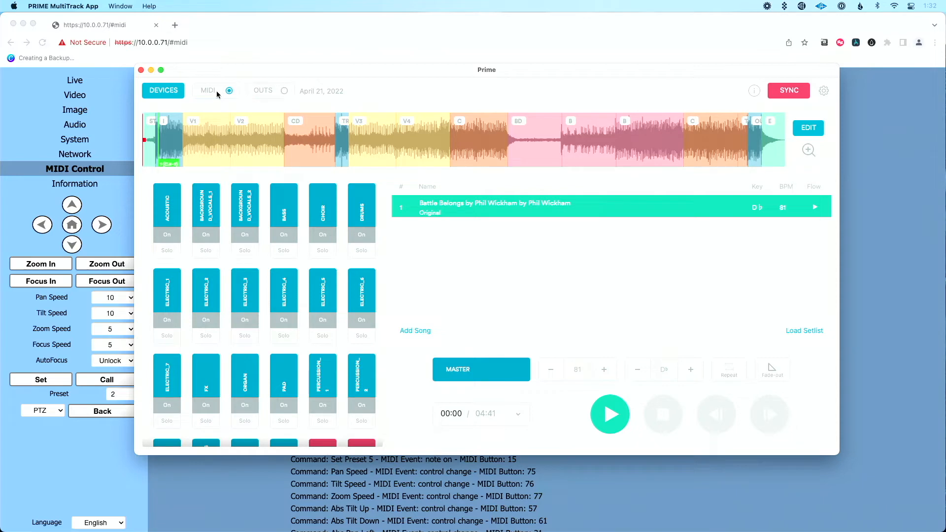
Switch to Chrome and call camera preset 2.
{"action": "left_click", "coordinate": [279, 479]}
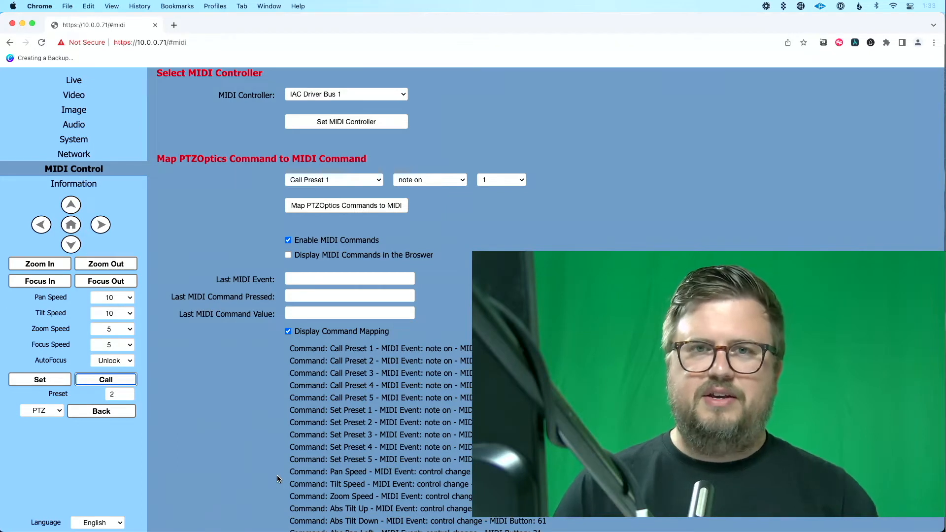
{"action": "left_click", "coordinate": [113, 394]}
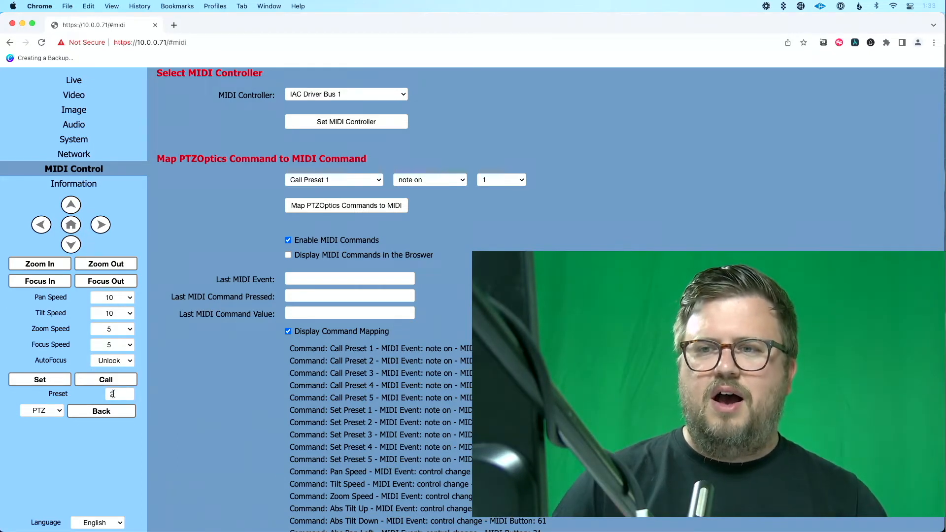
{"action": "left_click", "coordinate": [123, 383]}
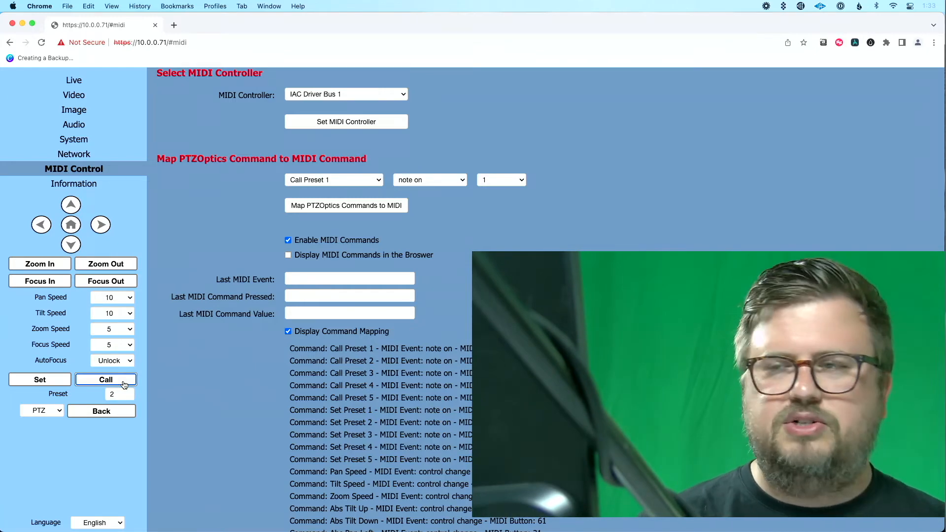
Switch to Prime, move its window clear of the camera view, and play the song past the intro MIDI cue before stopping it.
{"action": "key", "text": "super+Tab"}
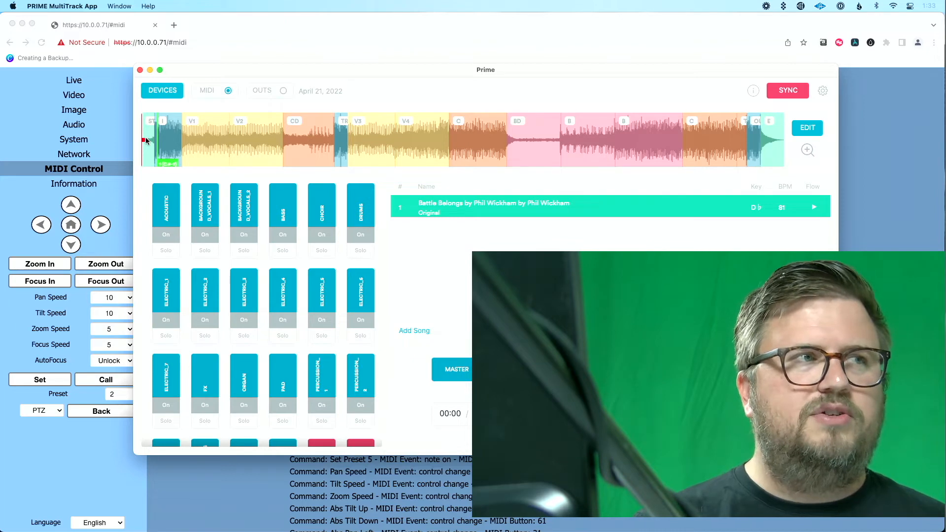
{"action": "left_click_drag", "start_coordinate": [207, 70], "coordinate": [130, 57]}
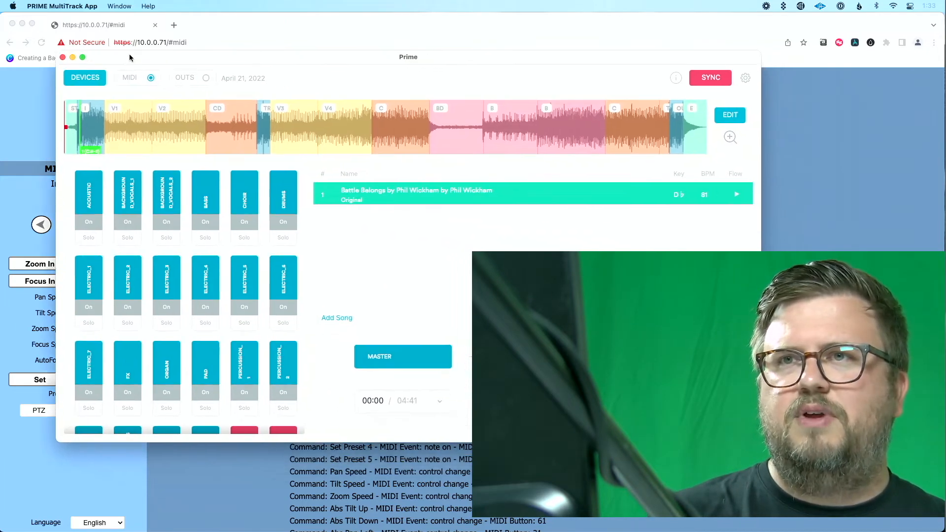
{"action": "key", "text": "space"}
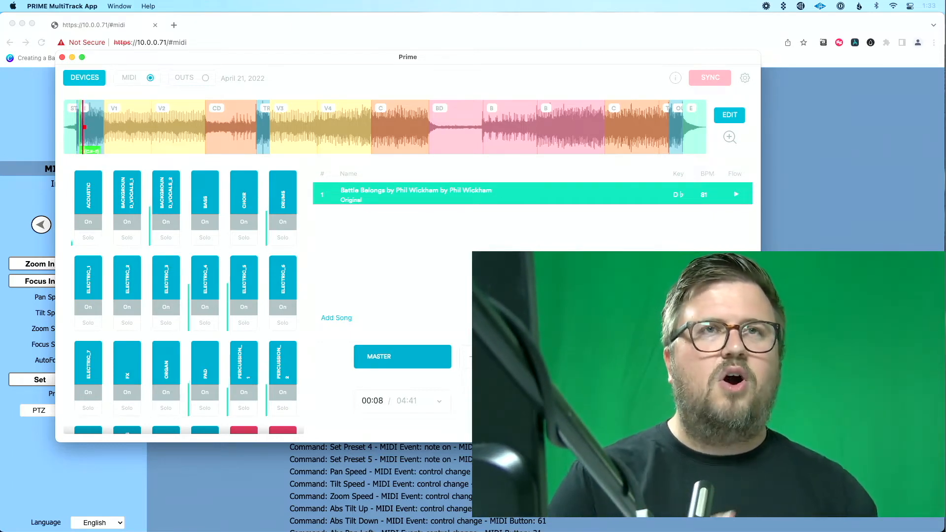
{"action": "key", "text": "space"}
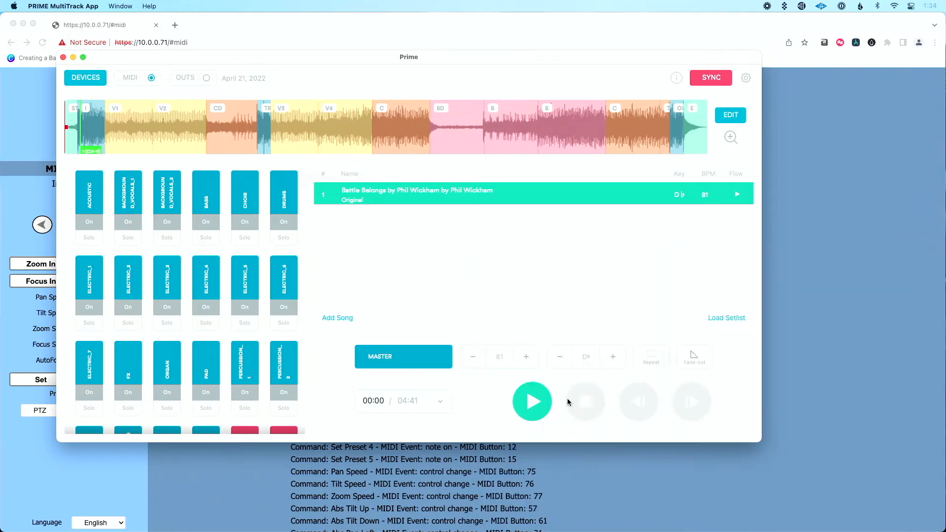
Switch to Chrome and check the camera's command mapping list for the Abs Zoom MIDI event and button.
{"action": "key", "text": "super+Tab"}
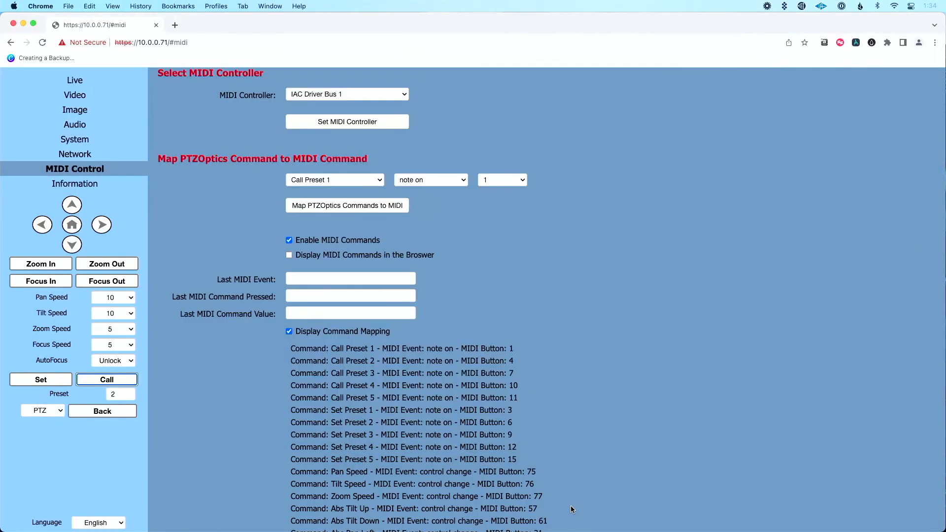
{"action": "scroll", "coordinate": [570, 506], "scroll_direction": "down", "scroll_amount": 5}
{"action": "scroll", "coordinate": [561, 406], "scroll_direction": "down", "scroll_amount": 2}
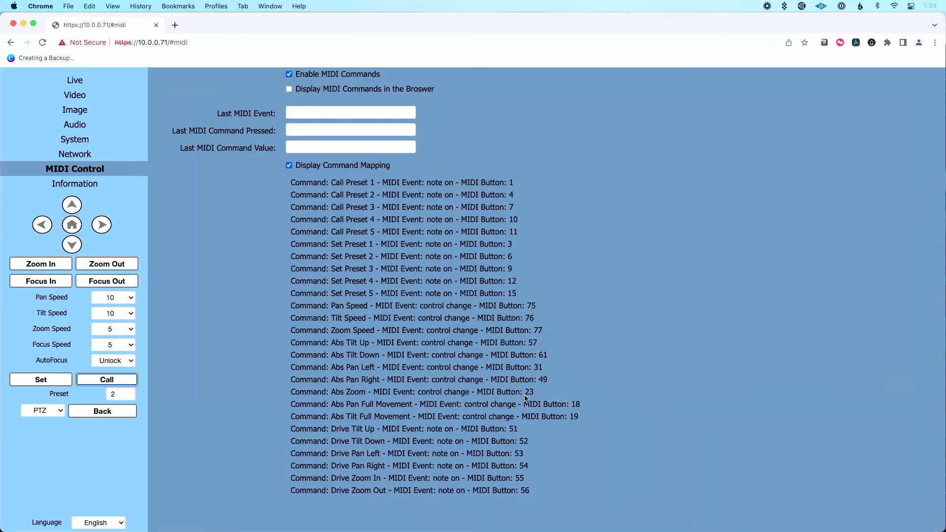
Switch to Prime, start editing MIDI cues and place a new cue at about 00:09 in the intro.
{"action": "key", "text": "super+Tab"}
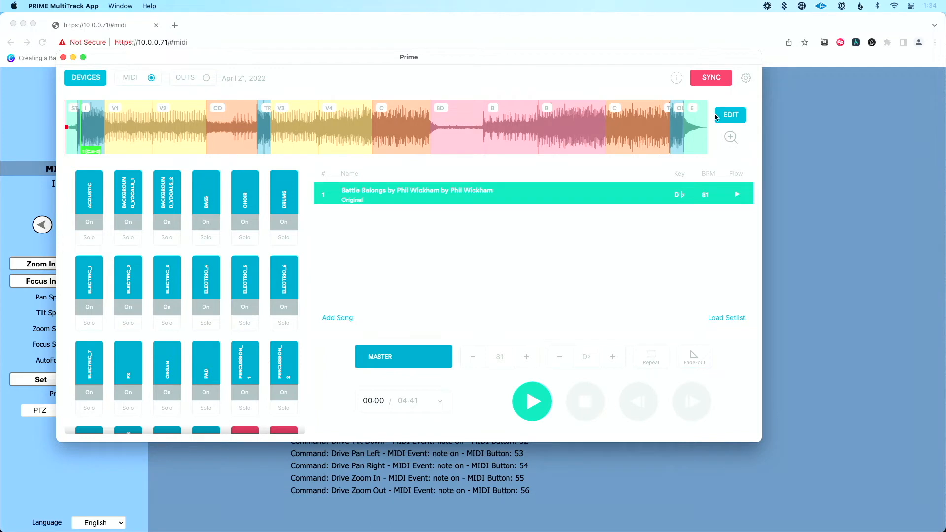
{"action": "left_click", "coordinate": [730, 117]}
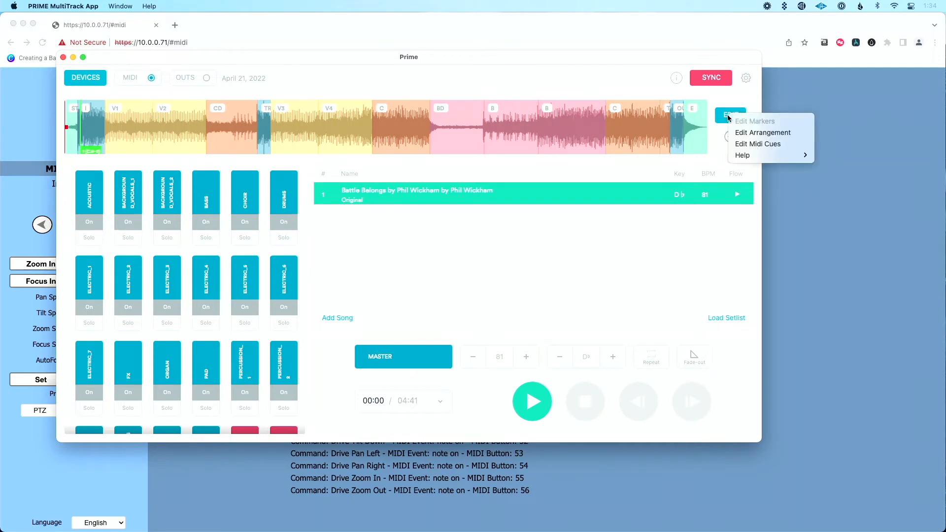
{"action": "left_click", "coordinate": [740, 143]}
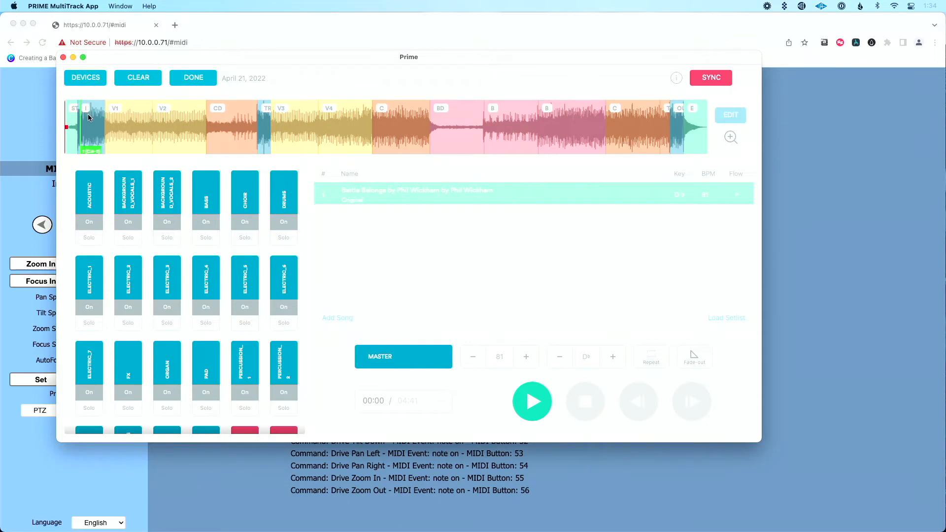
{"action": "left_click", "coordinate": [68, 129]}
{"action": "left_click_drag", "start_coordinate": [89, 129], "coordinate": [86, 129]}
{"action": "left_click", "coordinate": [86, 128]}
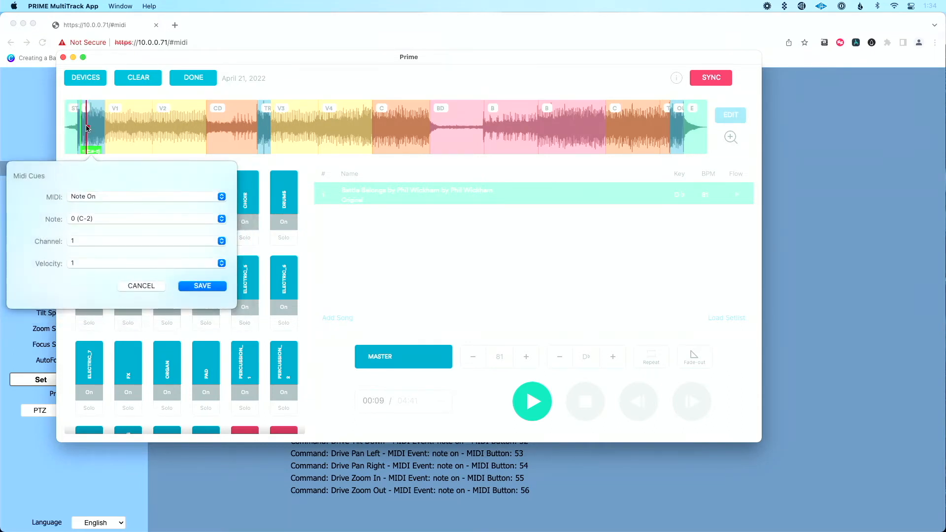
Set the new cue to Control Change, note 23 (B-1) and velocity 0, and save it.
{"action": "left_click", "coordinate": [111, 196]}
{"action": "left_click", "coordinate": [115, 221]}
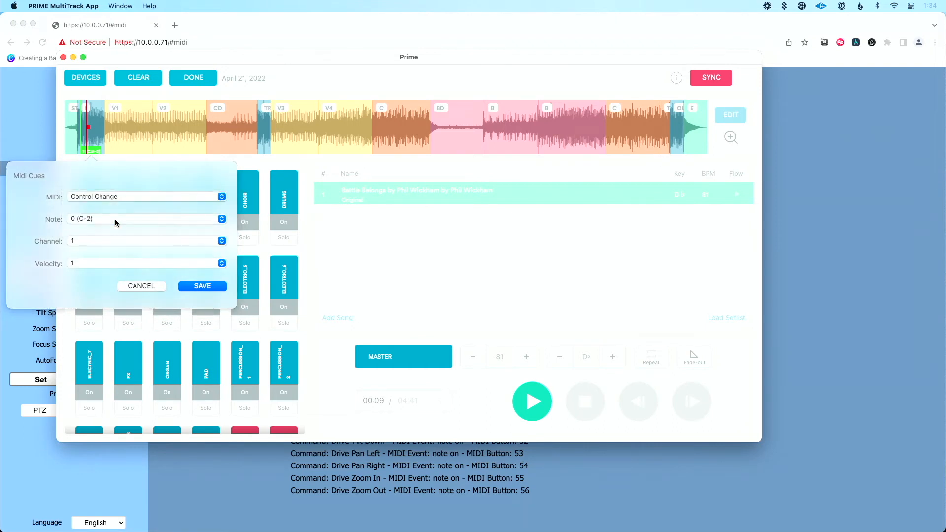
{"action": "left_click", "coordinate": [112, 219]}
{"action": "left_click", "coordinate": [114, 217]}
{"action": "scroll", "coordinate": [118, 268], "scroll_direction": "down", "scroll_amount": 5}
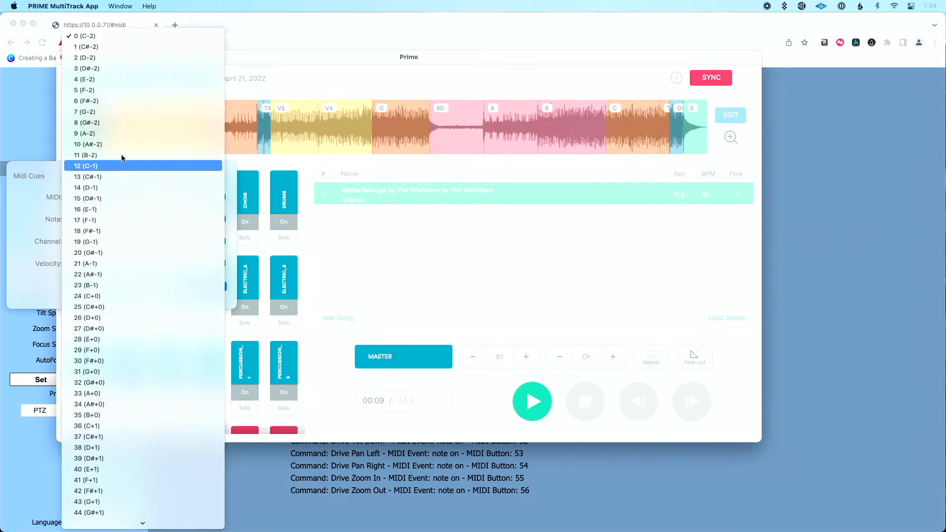
{"action": "left_click", "coordinate": [124, 281]}
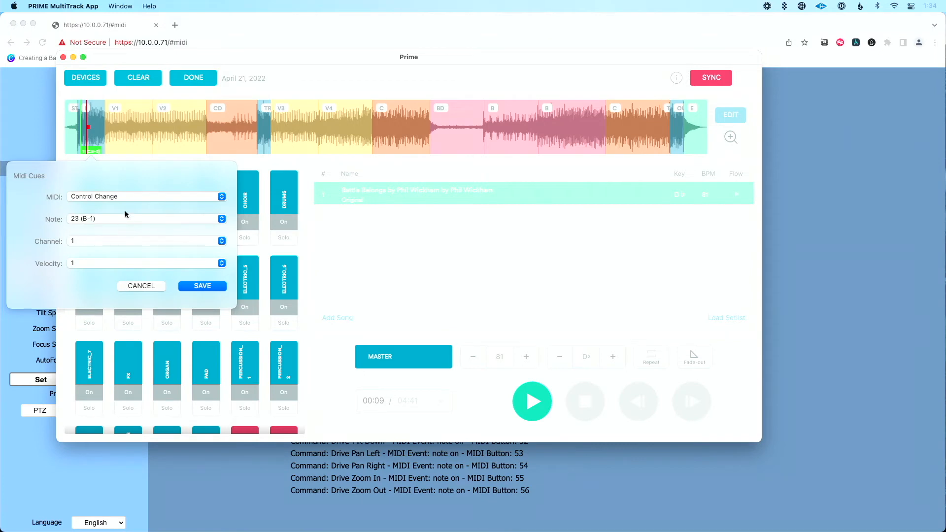
{"action": "left_click", "coordinate": [100, 263]}
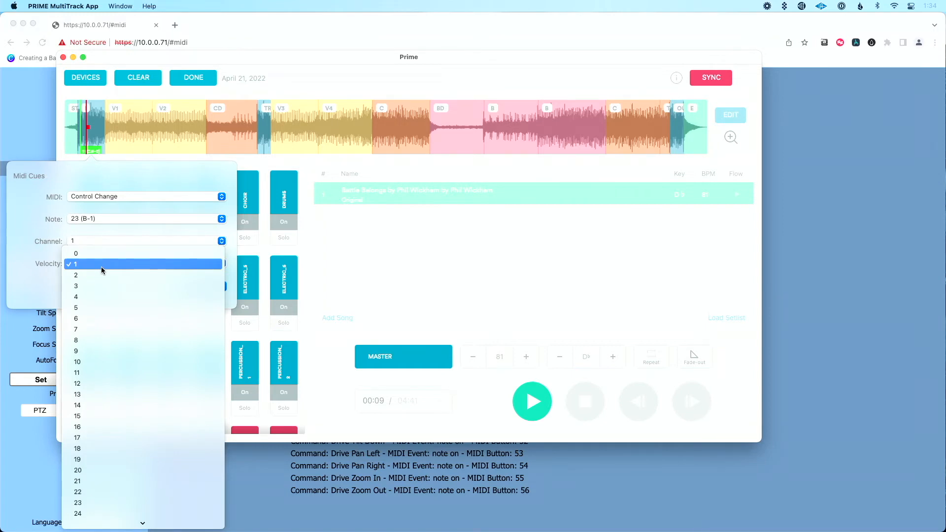
{"action": "left_click", "coordinate": [100, 255]}
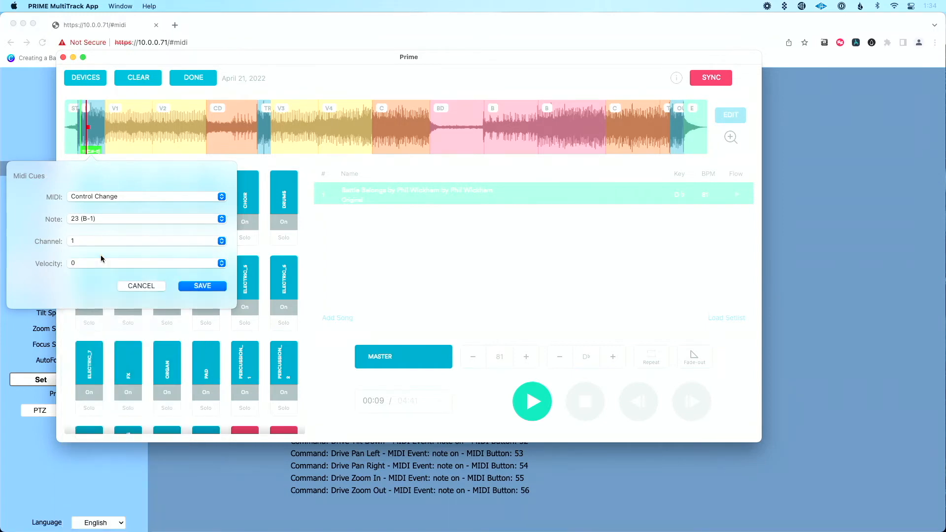
{"action": "left_click", "coordinate": [207, 286]}
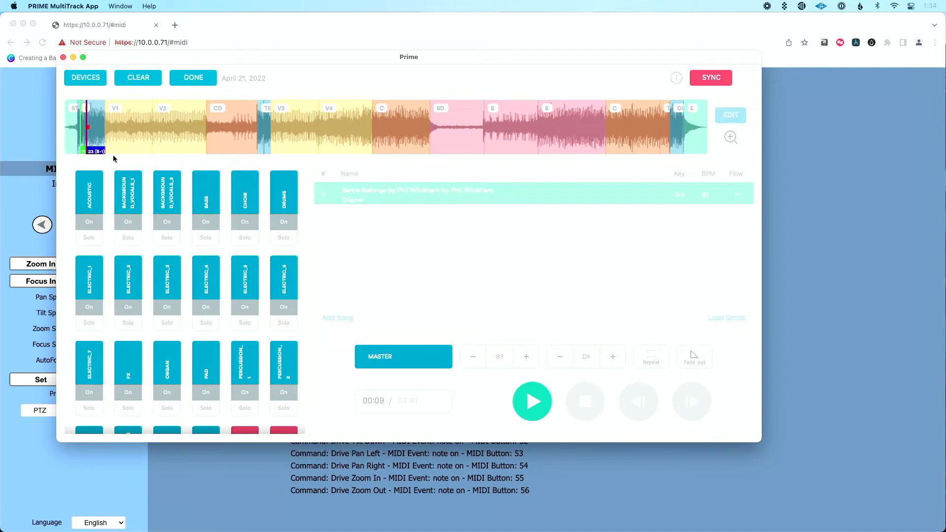
Reposition the Control Change cue near the start of the intro.
{"action": "left_click_drag", "start_coordinate": [89, 129], "coordinate": [78, 129]}
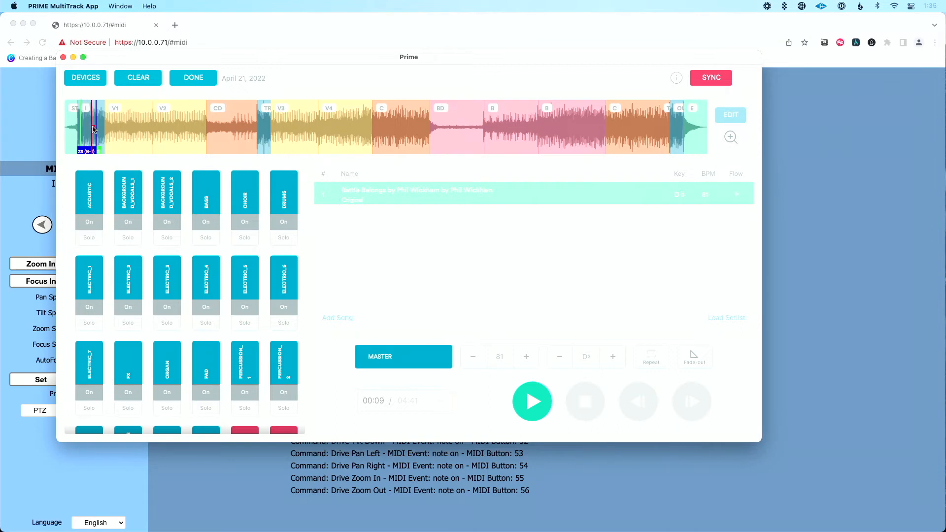
{"action": "left_click", "coordinate": [84, 150]}
{"action": "left_click_drag", "start_coordinate": [83, 151], "coordinate": [96, 129]}
Save a second intro cue at about 00:14 with Control Change, note 23 (B-1) and velocity 127, and finish editing MIDI cues.
{"action": "left_click", "coordinate": [97, 130]}
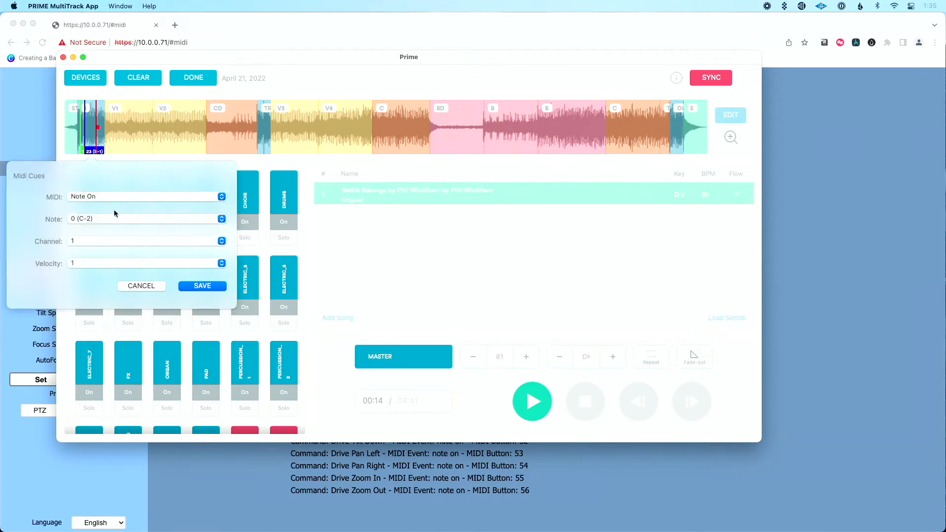
{"action": "left_click", "coordinate": [110, 196]}
{"action": "left_click", "coordinate": [116, 219]}
{"action": "left_click", "coordinate": [117, 220]}
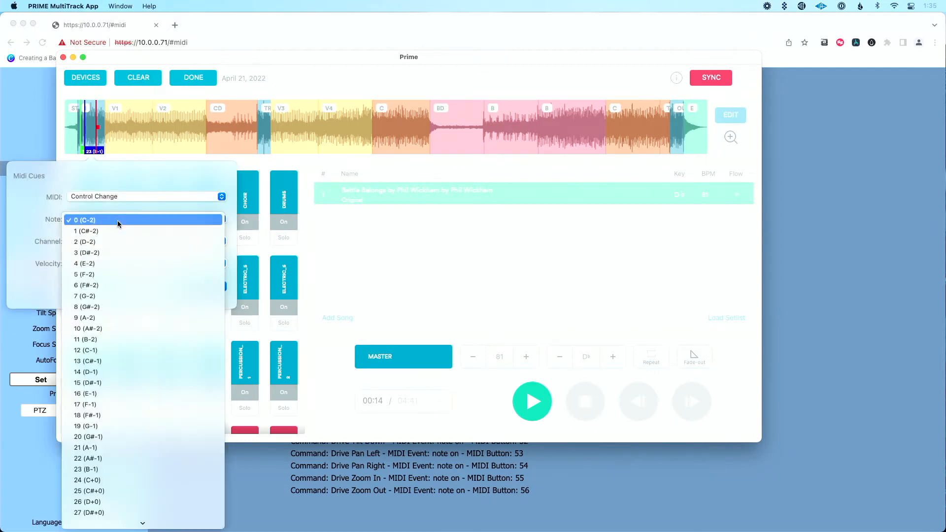
{"action": "left_click", "coordinate": [127, 472]}
{"action": "left_click", "coordinate": [116, 264]}
{"action": "scroll", "coordinate": [123, 341], "scroll_direction": "down", "scroll_amount": 10}
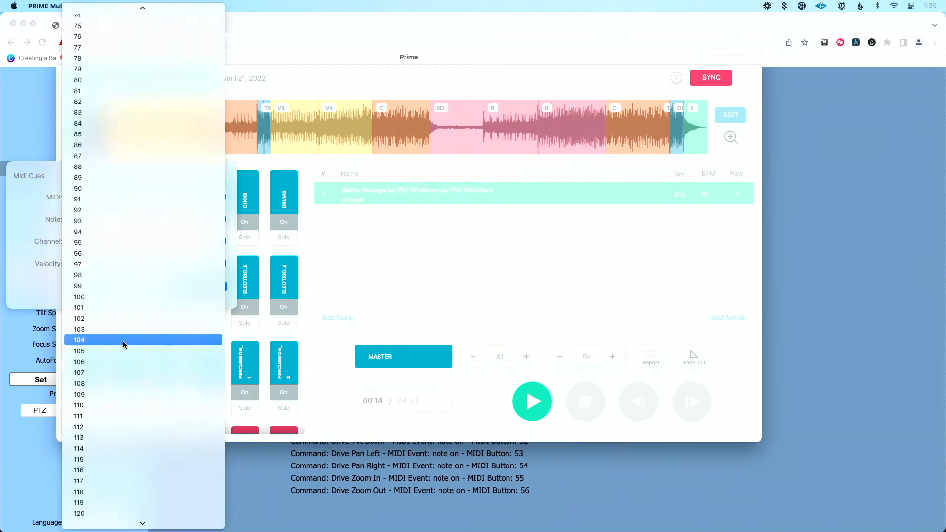
{"action": "left_click", "coordinate": [127, 515]}
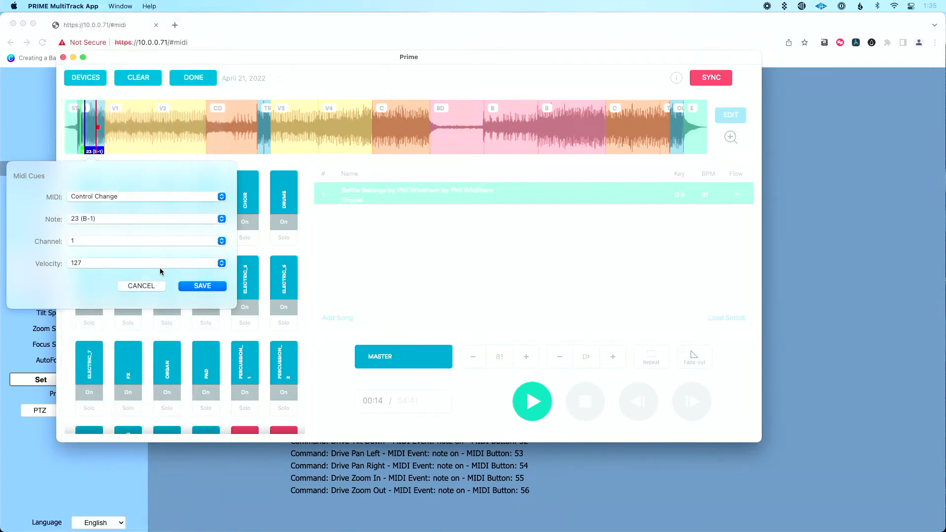
{"action": "left_click", "coordinate": [200, 287]}
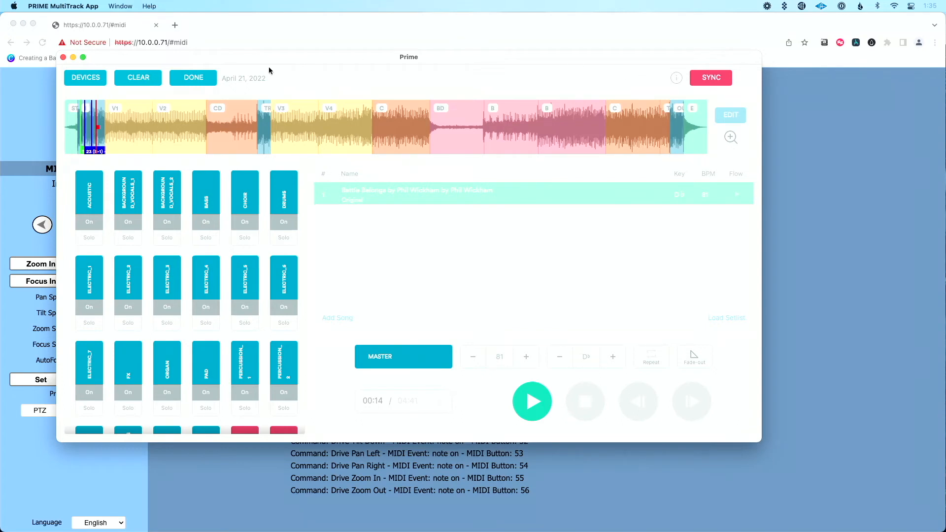
{"action": "left_click", "coordinate": [182, 82]}
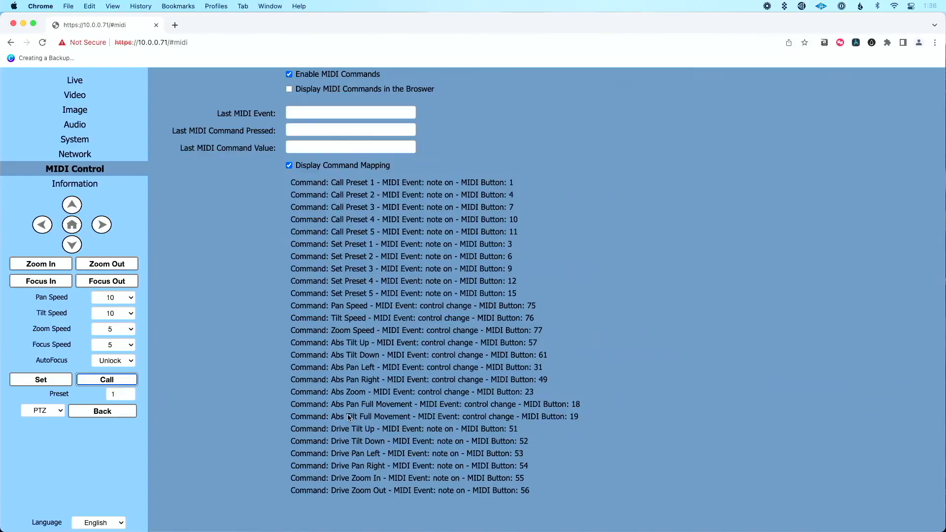
Map the camera command Call Preset 1 to note on with MIDI button 127.
{"action": "scroll", "coordinate": [347, 414], "scroll_direction": "up", "scroll_amount": 5}
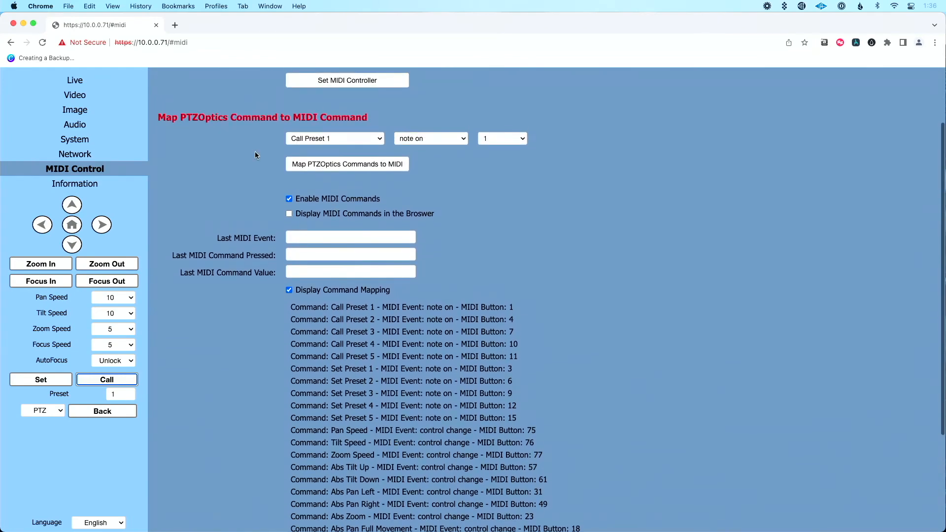
{"action": "left_click", "coordinate": [303, 142]}
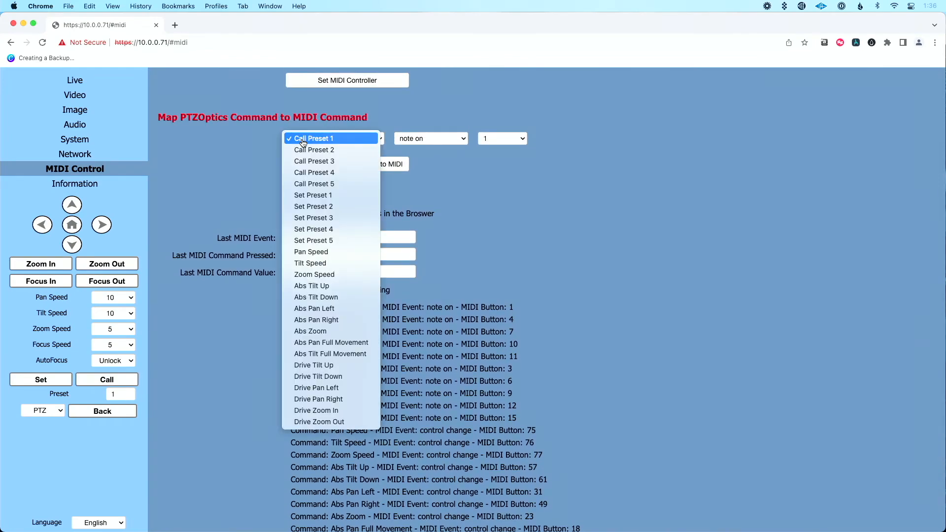
{"action": "left_click", "coordinate": [303, 141]}
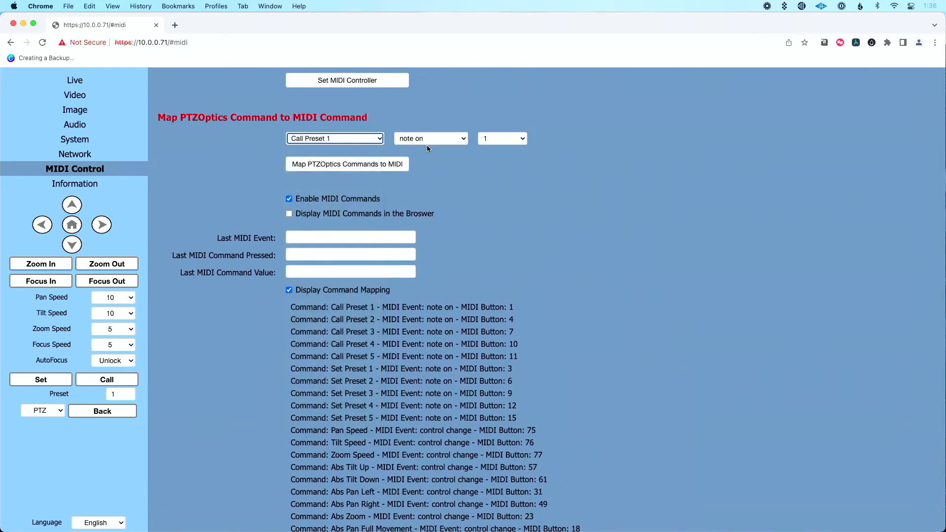
{"action": "left_click", "coordinate": [508, 142]}
{"action": "scroll", "coordinate": [500, 197], "scroll_direction": "down", "scroll_amount": 15}
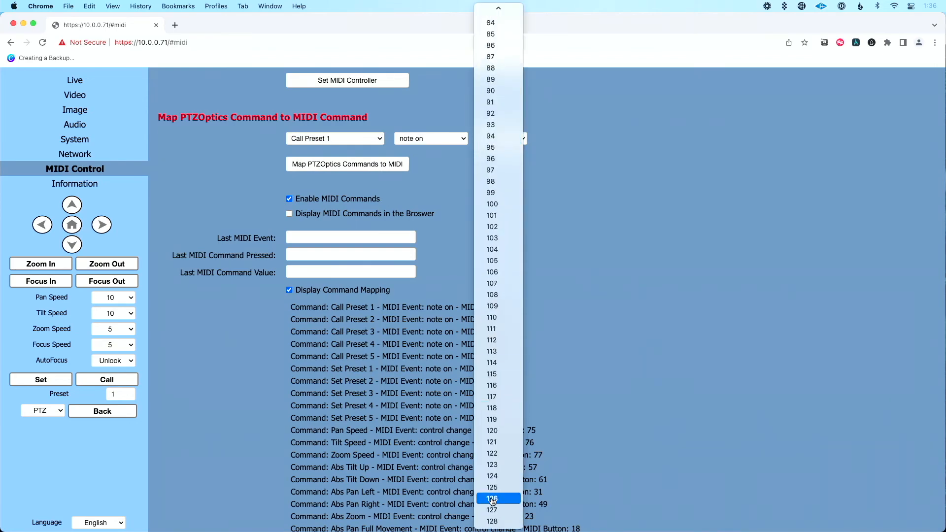
{"action": "left_click", "coordinate": [494, 510]}
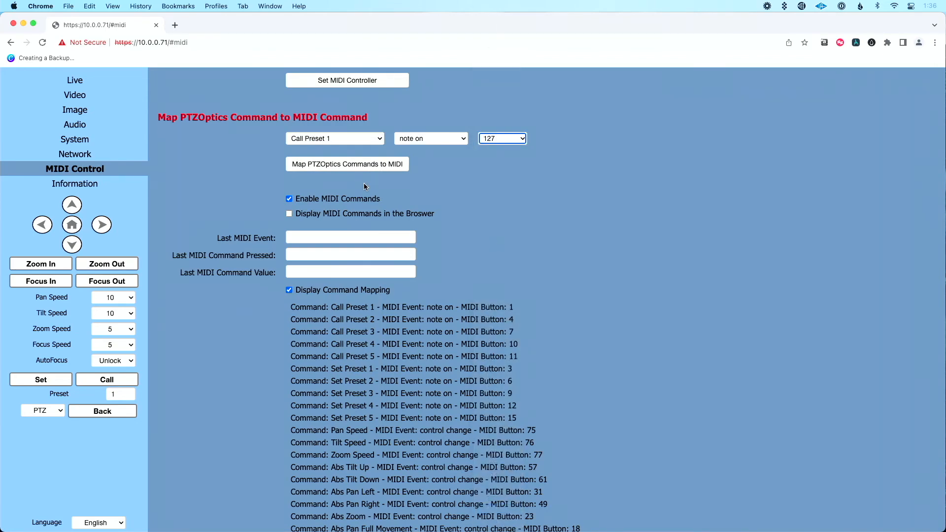
{"action": "left_click", "coordinate": [332, 166]}
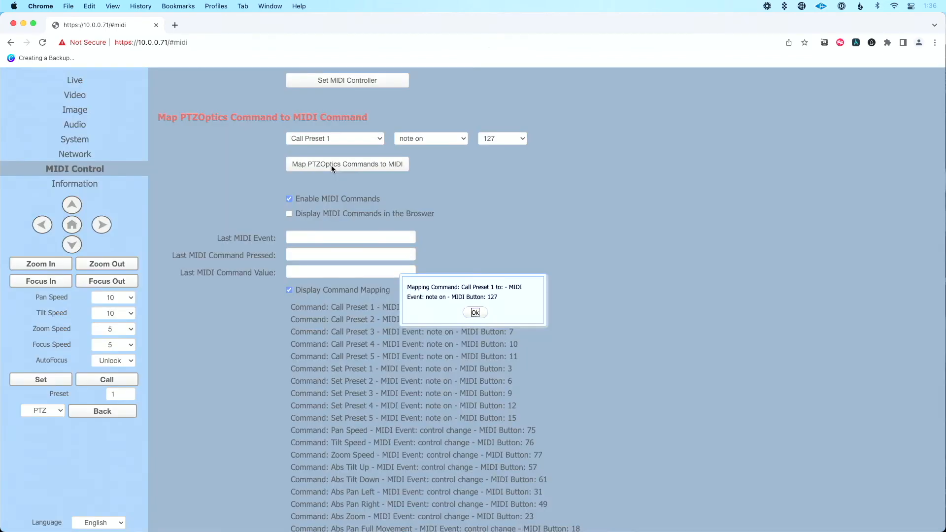
{"action": "left_click", "coordinate": [476, 313]}
Switch to Prime and save a MIDI cue at about 00:40, at the start of V2, with Note On and note 127 (G+8).
{"action": "key", "text": "super+Tab"}
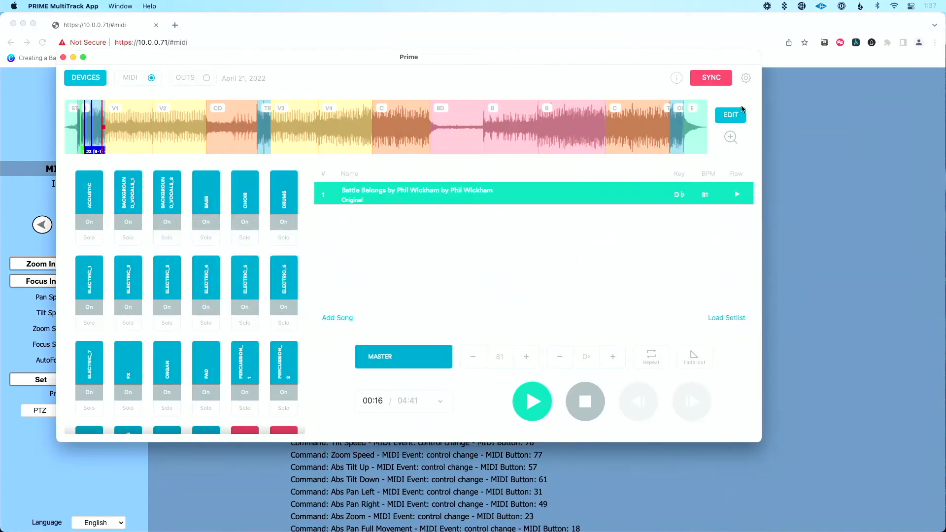
{"action": "left_click", "coordinate": [731, 115]}
{"action": "left_click", "coordinate": [779, 143]}
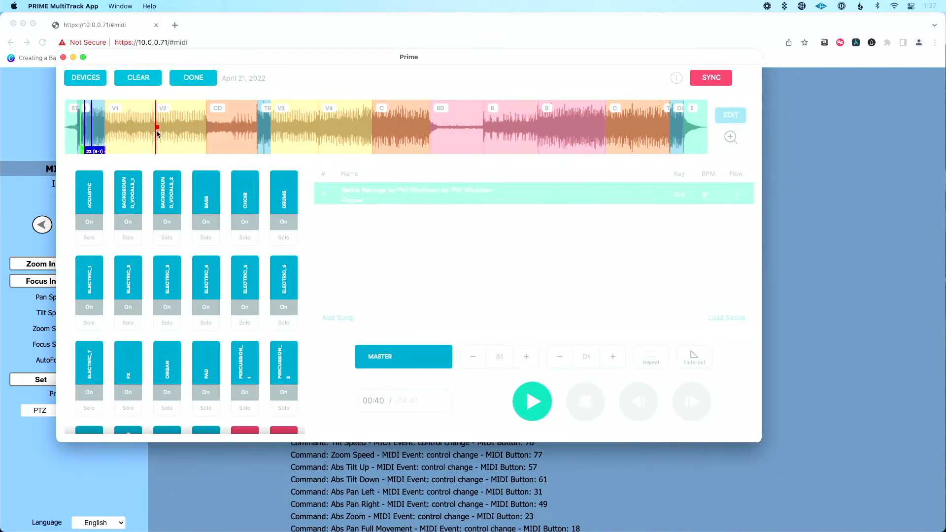
{"action": "left_click", "coordinate": [158, 133]}
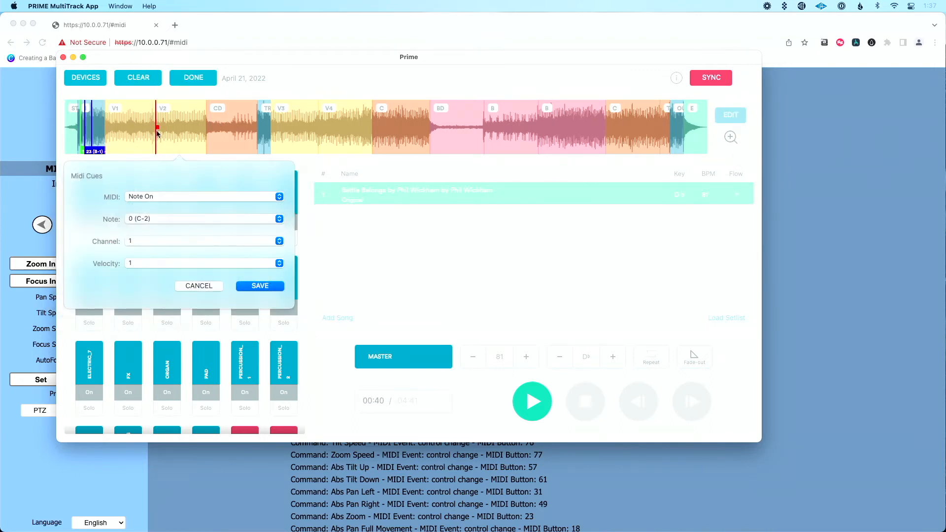
{"action": "left_click", "coordinate": [173, 219]}
{"action": "scroll", "coordinate": [184, 302], "scroll_direction": "down", "scroll_amount": 10}
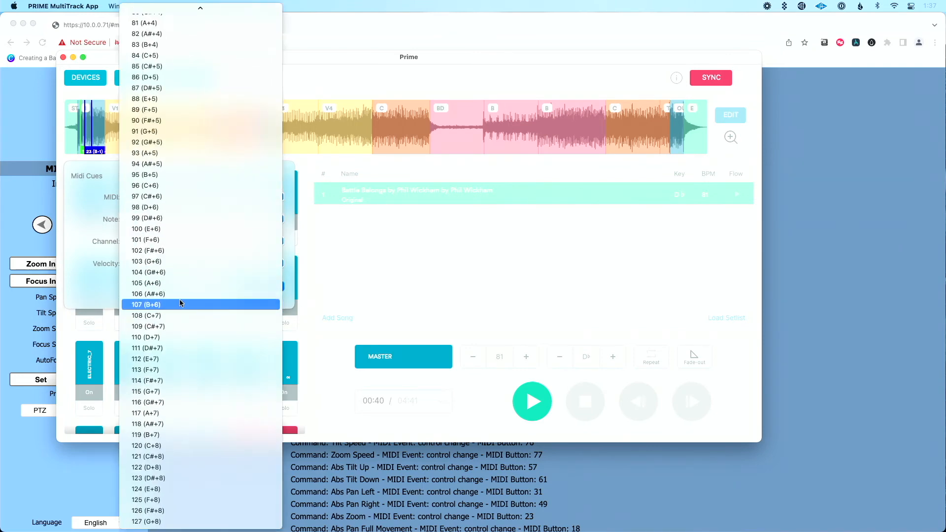
{"action": "left_click", "coordinate": [170, 522]}
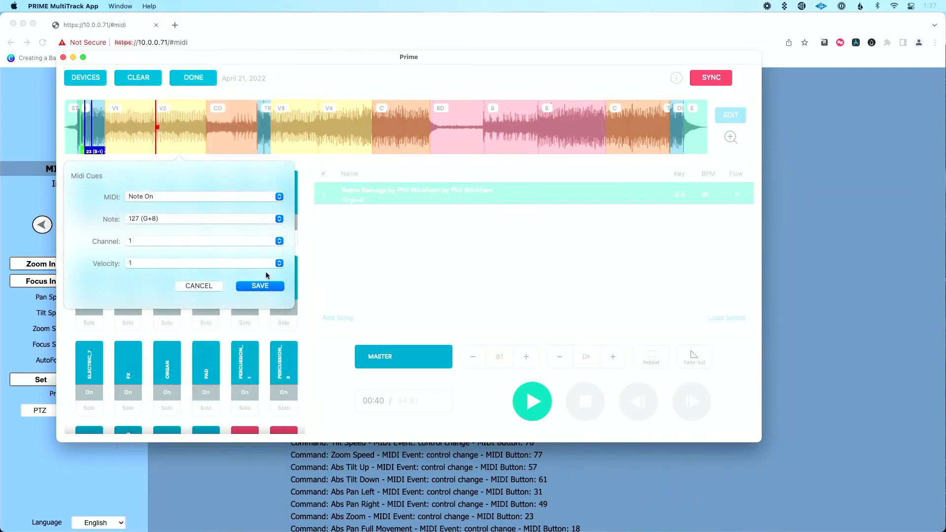
{"action": "left_click", "coordinate": [271, 287]}
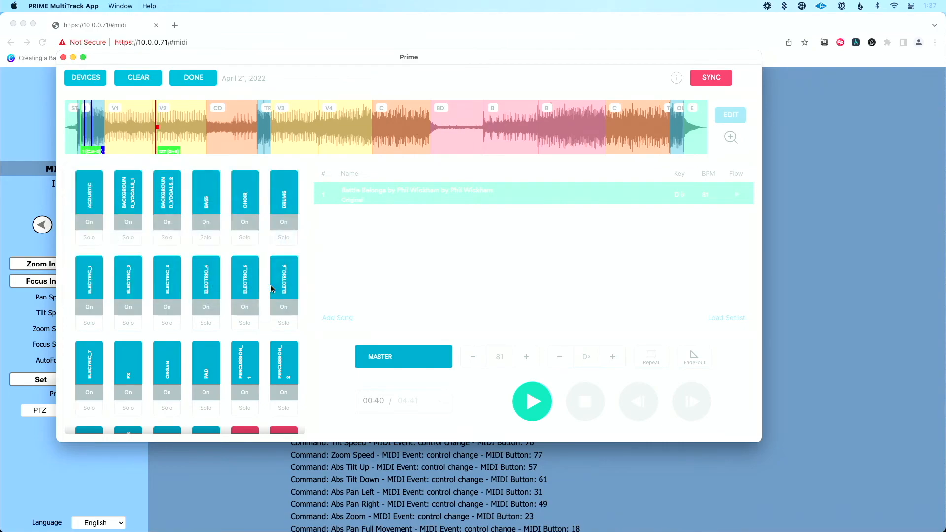